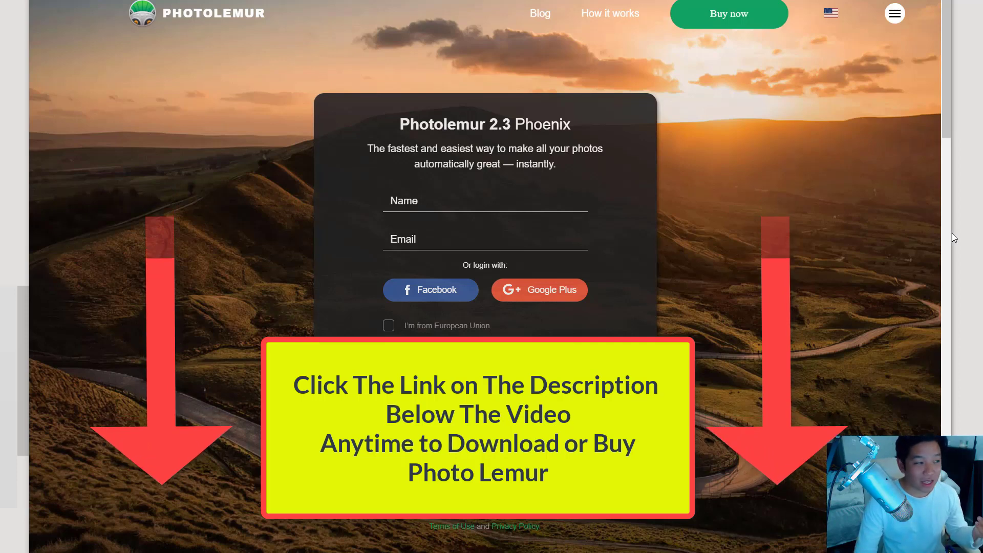
Scroll down the Photolemur download sign-up page and back up to the top
scroll(890, 278, down, 12)
scroll(890, 278, up, 3)
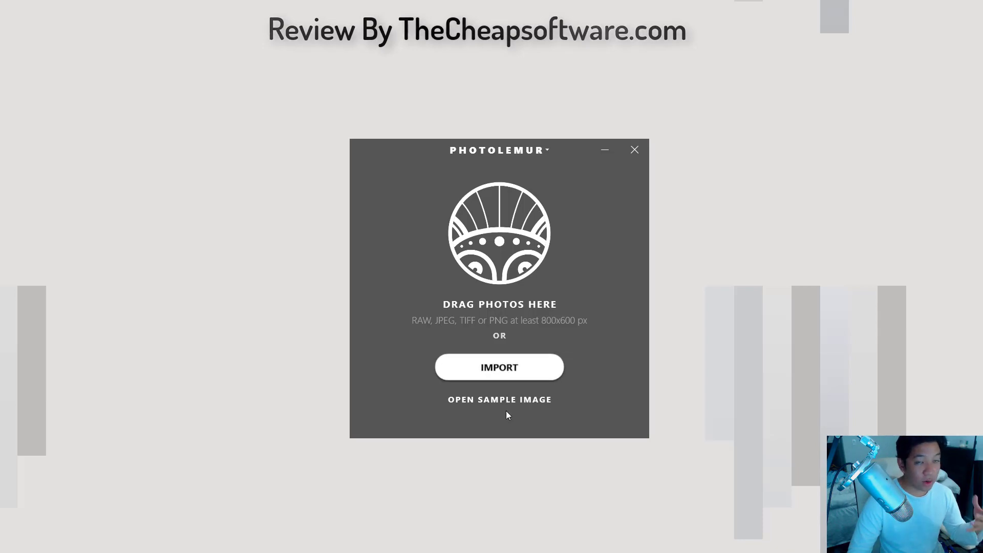
Load the riverside sample photo of two women and sweep the Before/After divider to compare versions
click(472, 399)
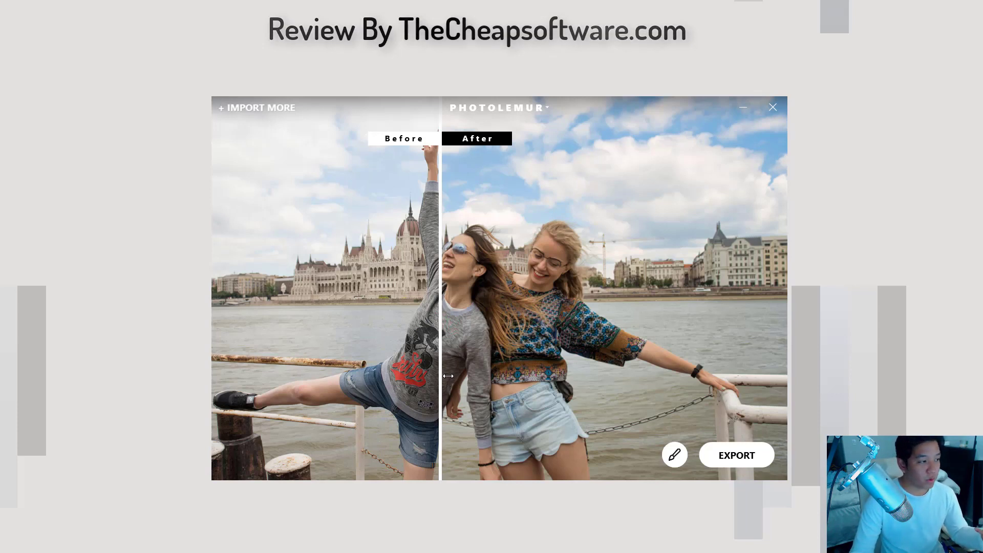
drag(448, 376, 784, 376)
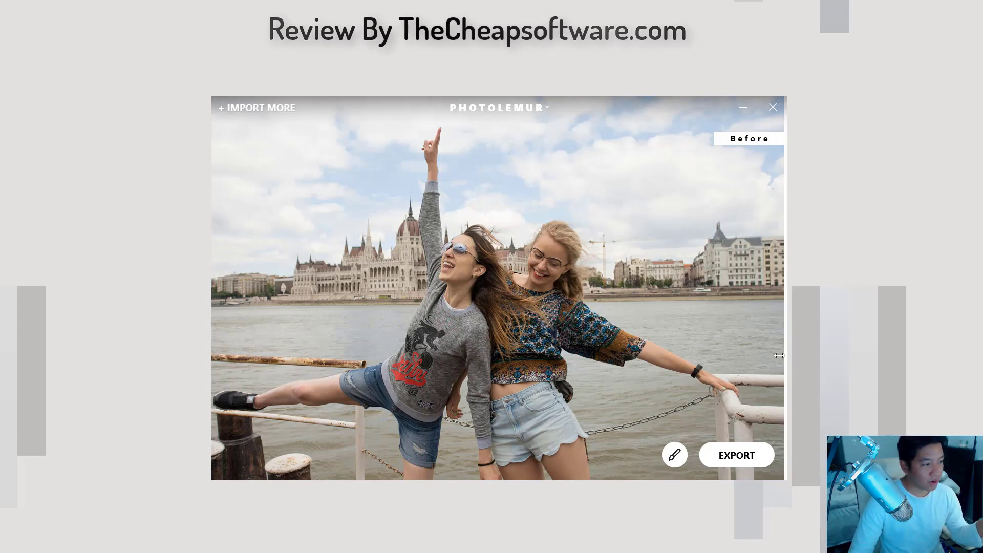
drag(786, 353, 1, 346)
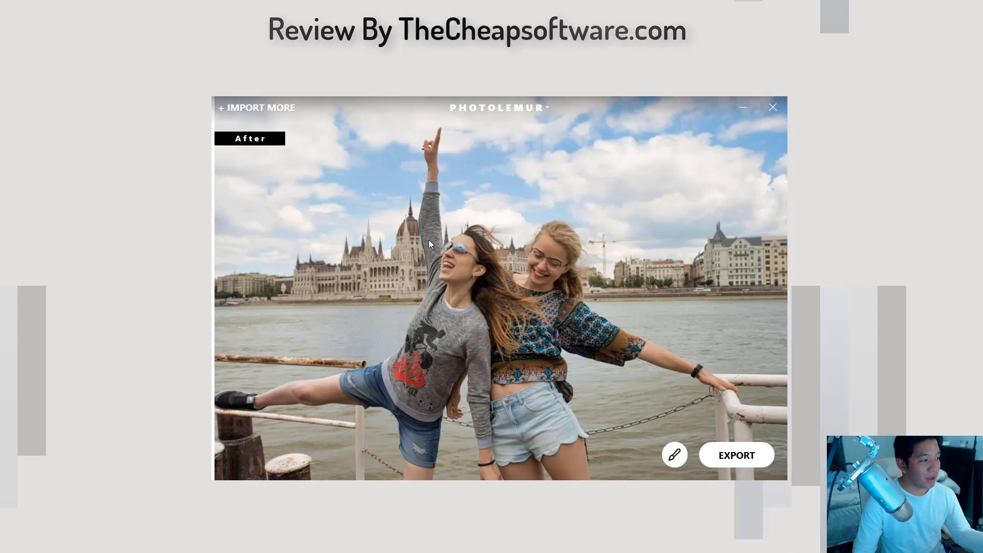
mouse_move(218, 308)
mouse_down()
mouse_move(688, 314)
mouse_move(214, 297)
mouse_up()
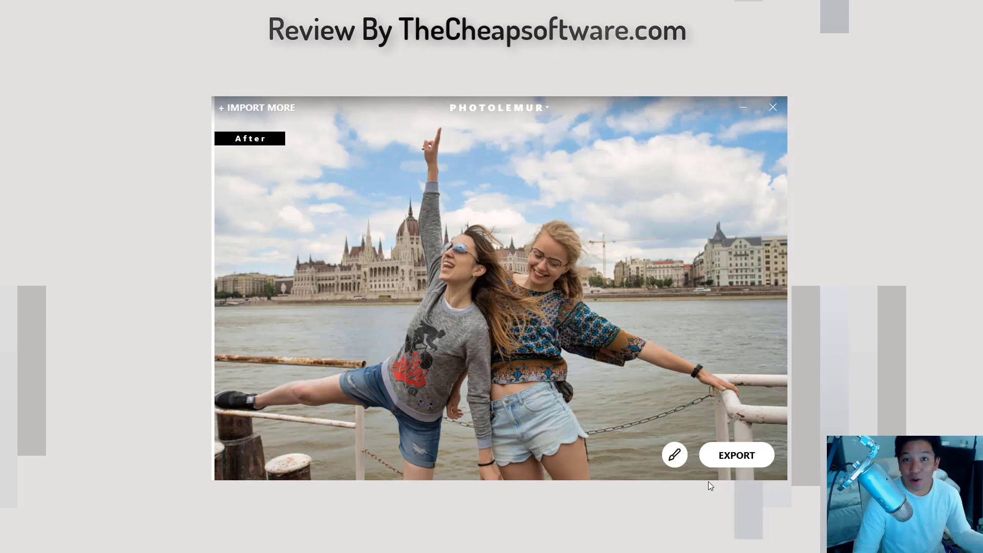
Set the riverside photo's Original–Boost slider partway toward Original for a milder enhancement
click(683, 455)
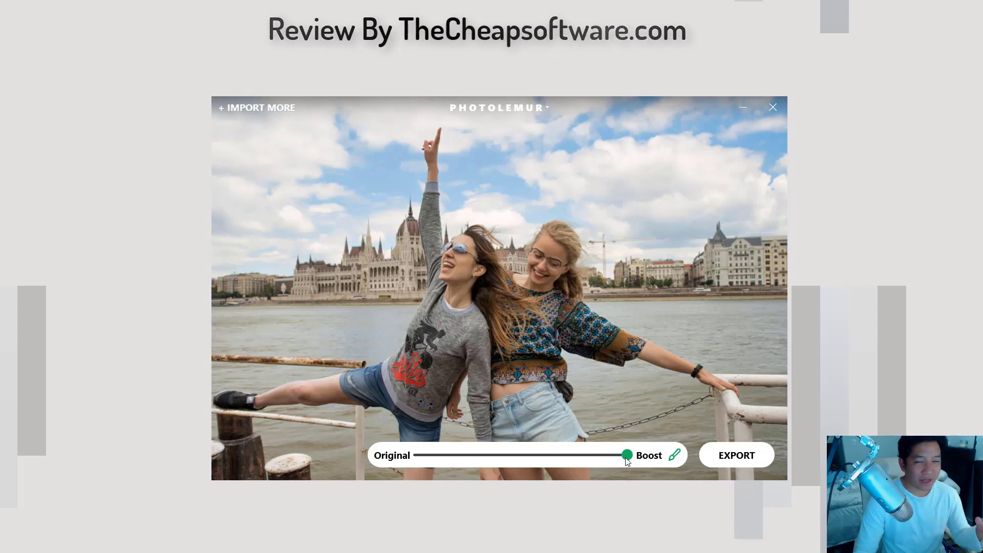
drag(628, 455, 580, 456)
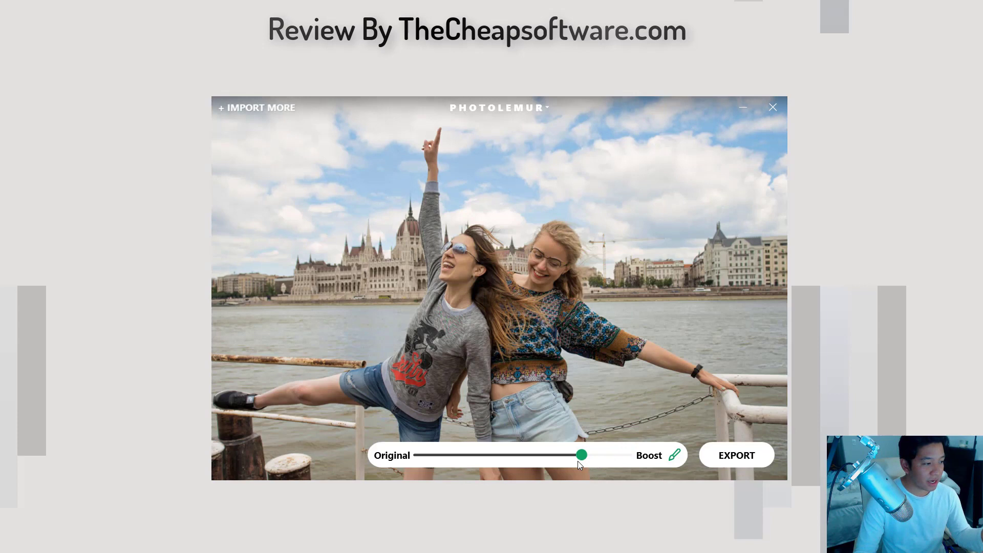
drag(511, 467, 656, 461)
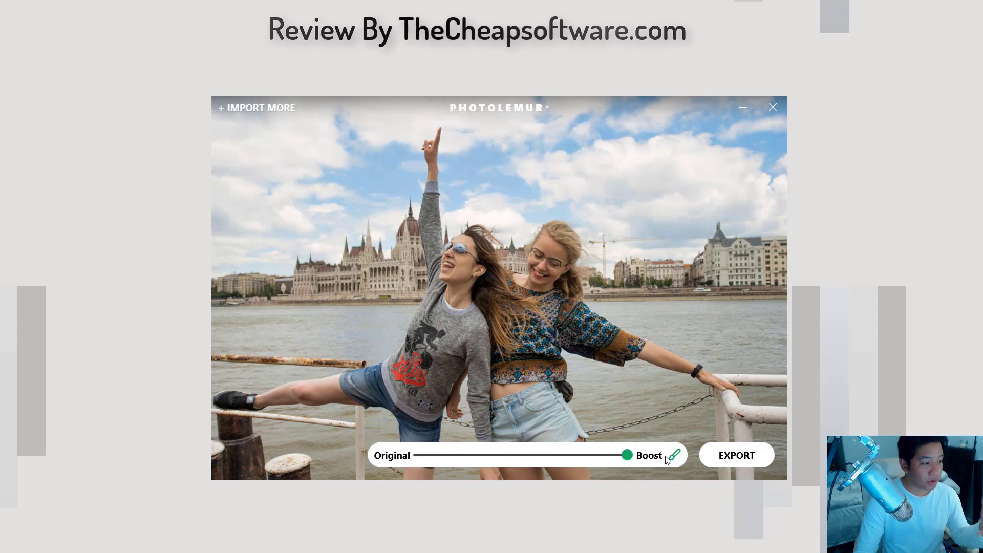
click(540, 461)
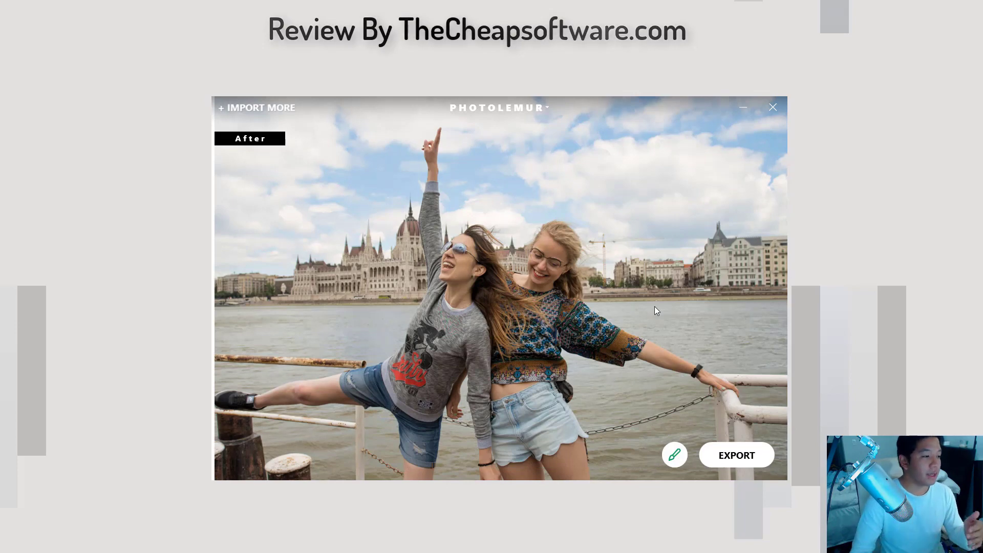
Review the export choices and plug-in install options, then request quit to get the unsaved-photo warning
click(760, 449)
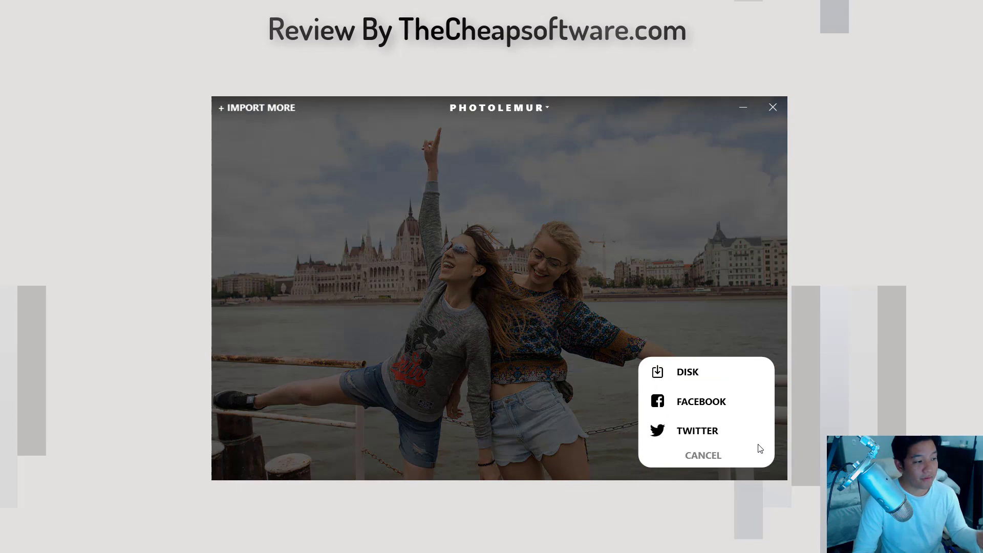
click(715, 279)
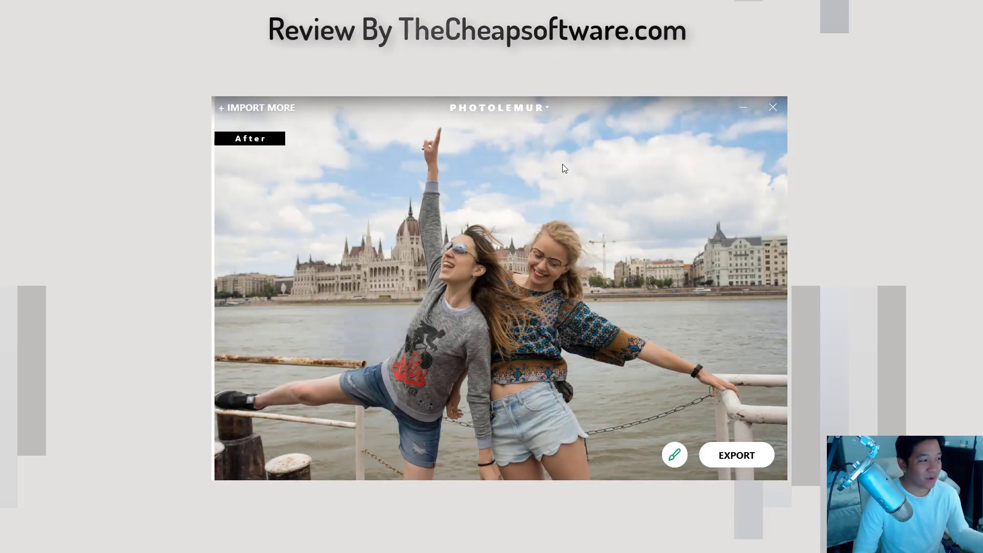
click(540, 105)
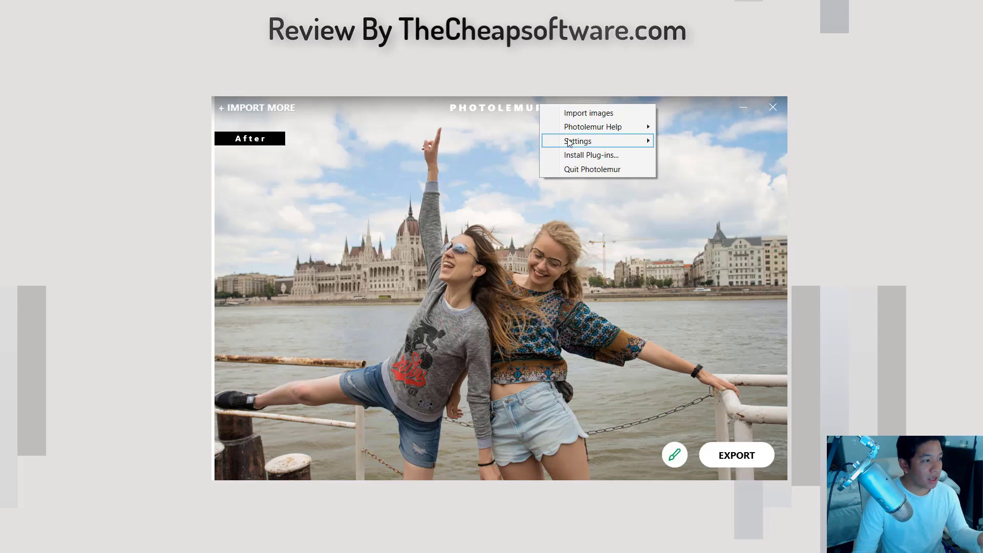
mouse_move(589, 141)
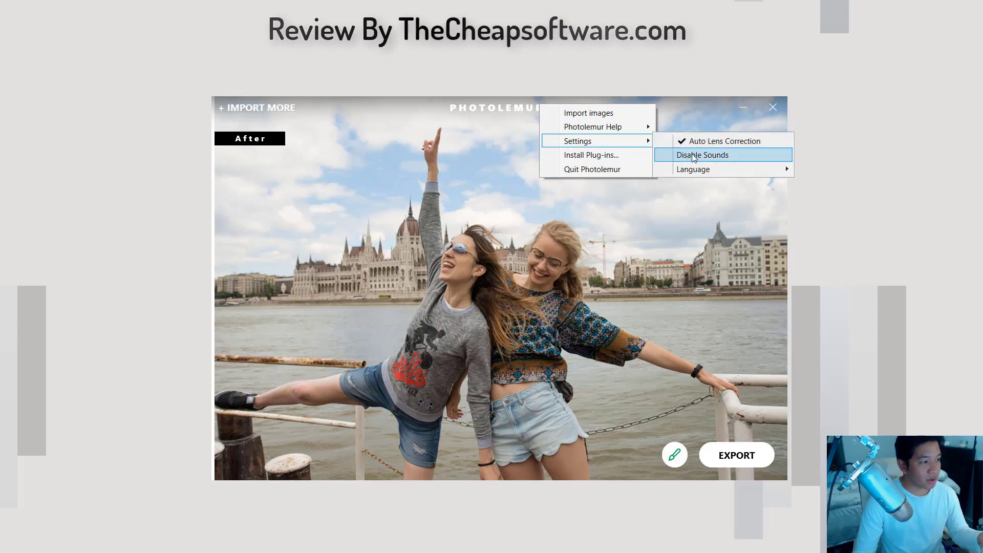
click(610, 155)
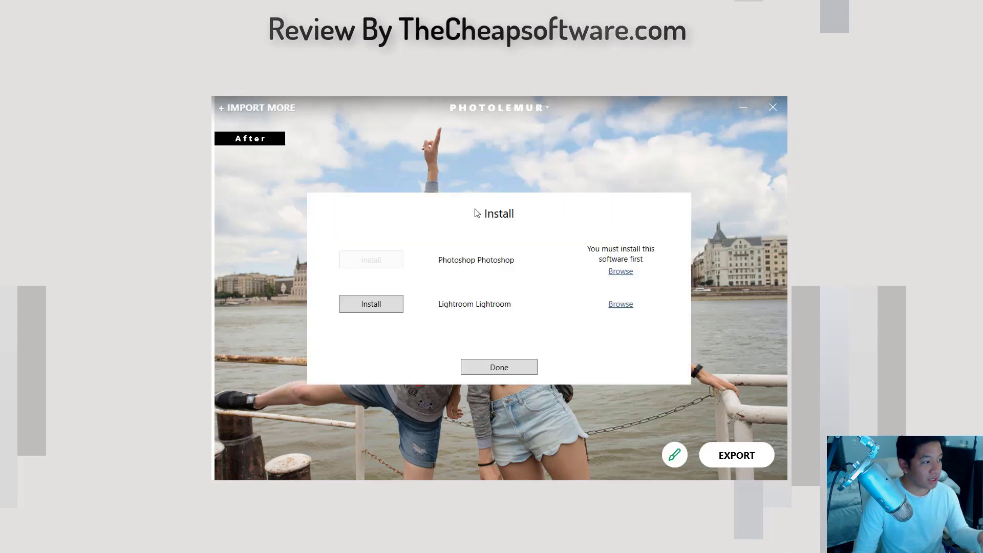
click(532, 370)
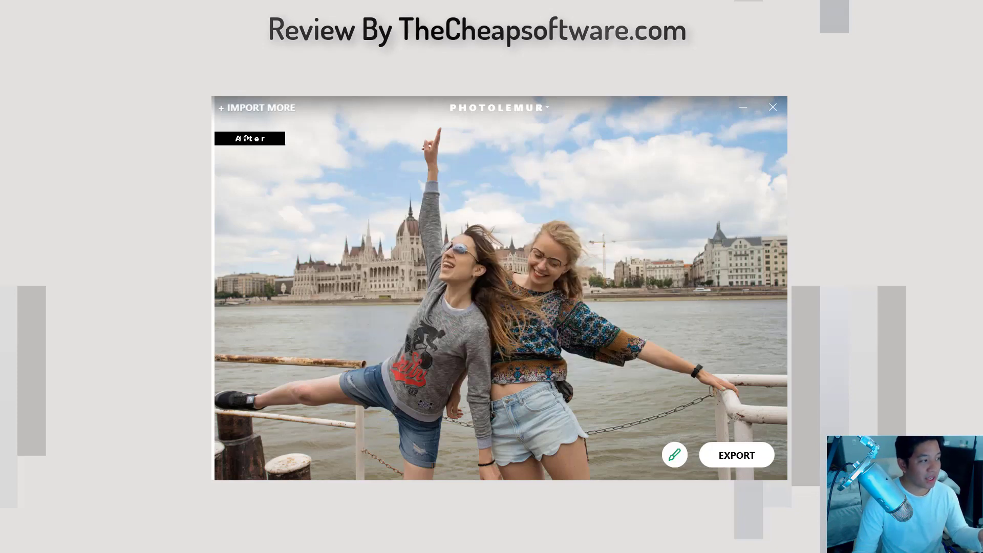
drag(245, 138, 462, 147)
click(773, 107)
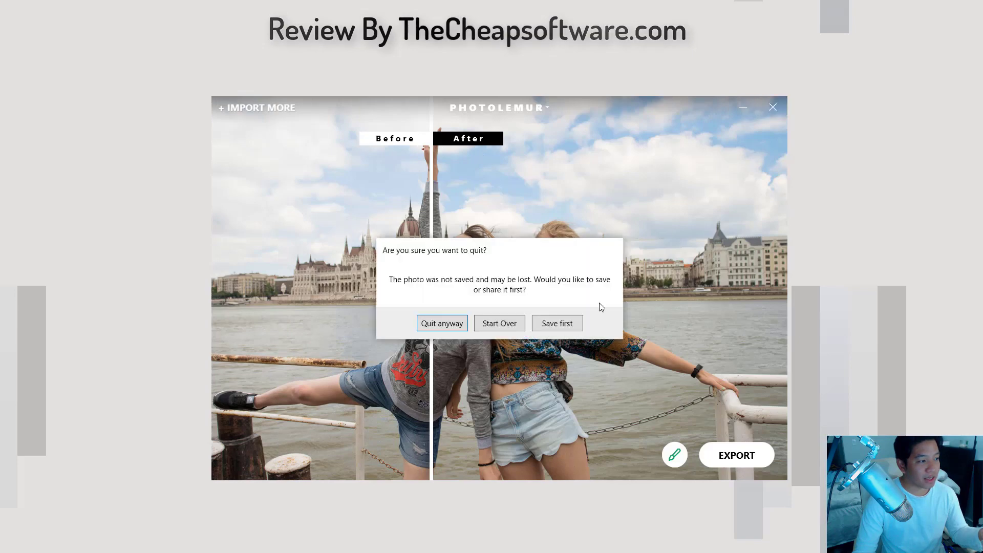
Discard the sample and drag in the kerb group, lighthouse and dark room photos
click(499, 323)
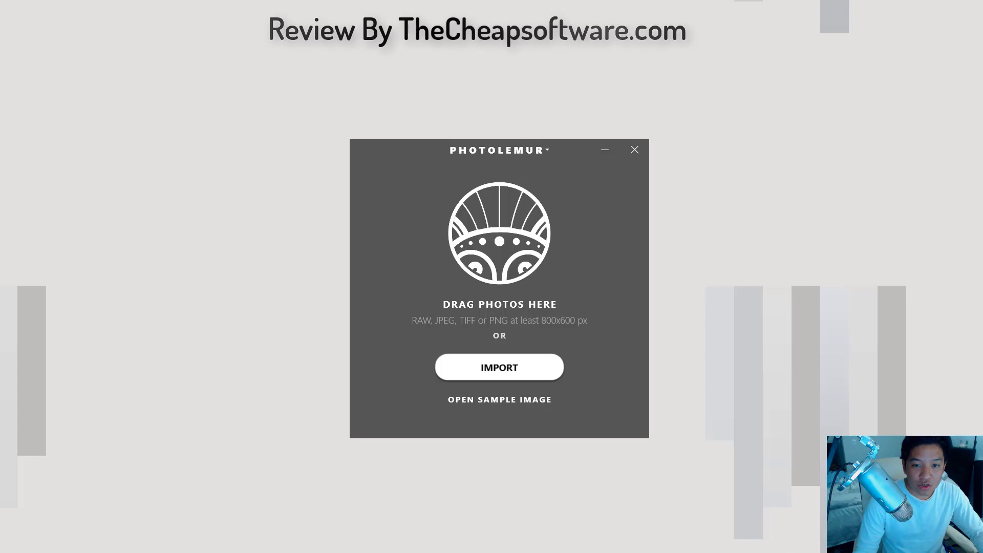
drag(970, 221, 551, 264)
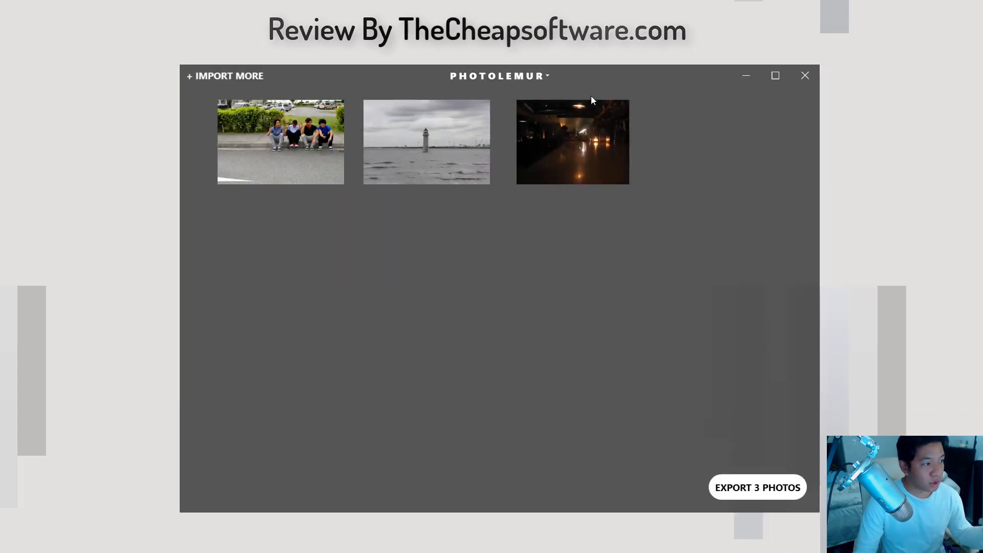
Open the kerb photo of four friends and sweep the divider back and forth comparing original and enhanced
click(272, 127)
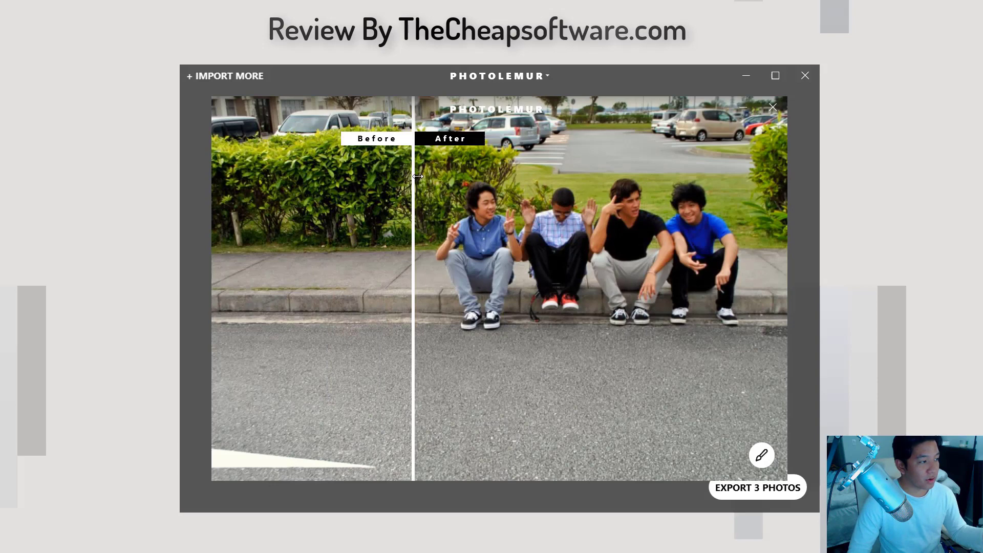
drag(412, 110, 818, 197)
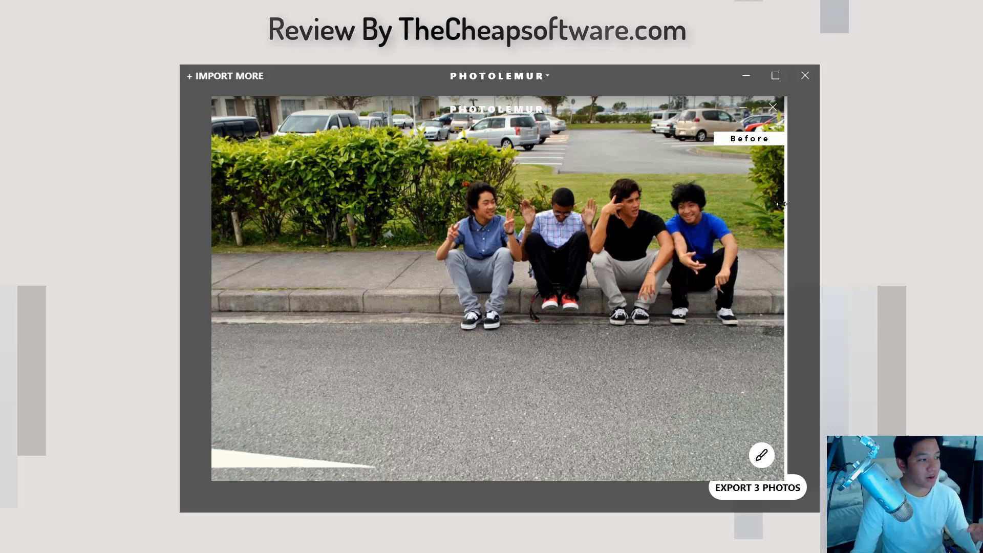
drag(781, 205, 125, 204)
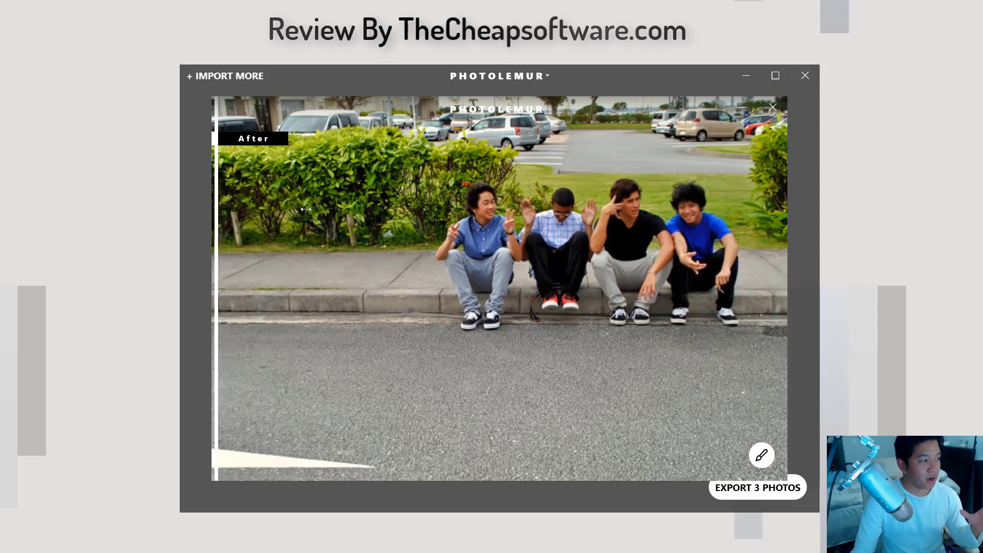
drag(227, 205, 448, 205)
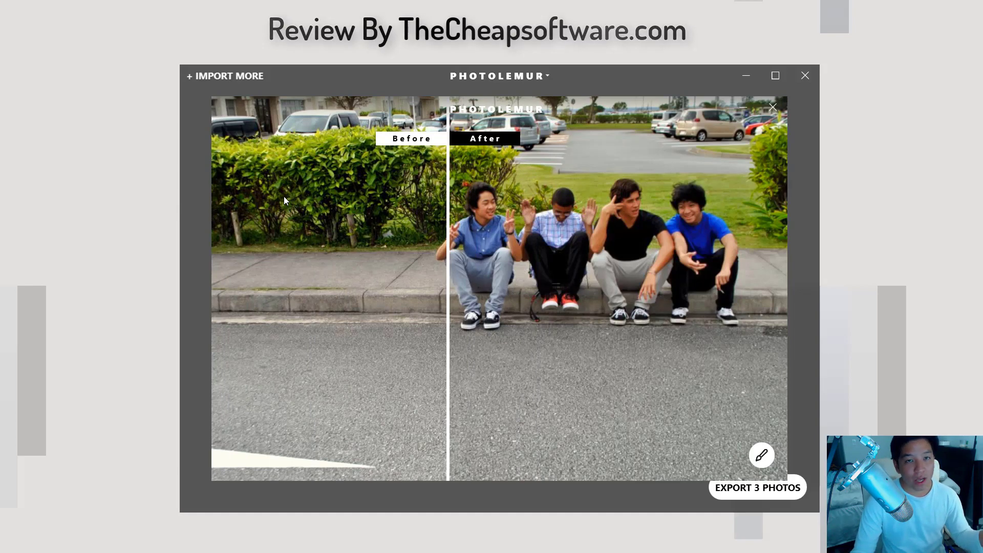
drag(450, 198, 261, 145)
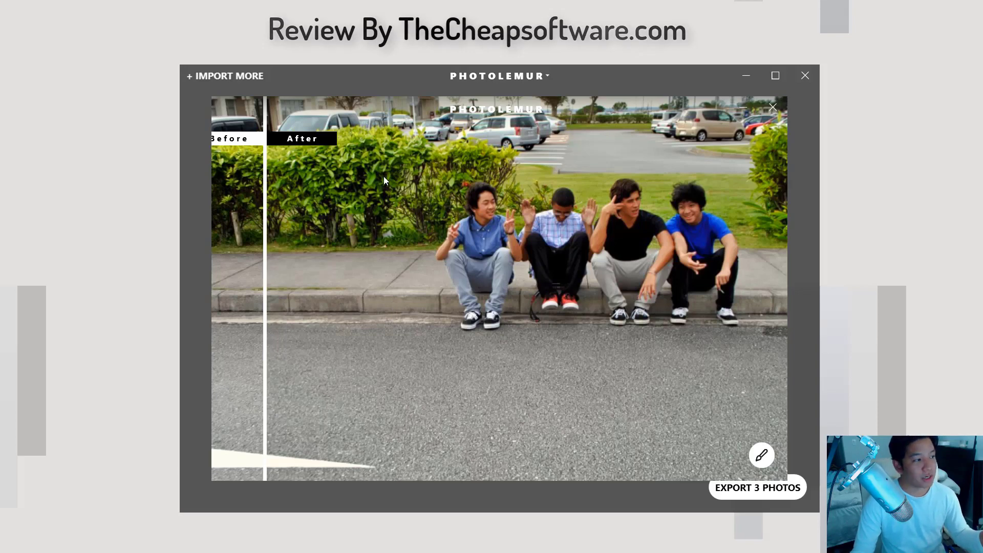
drag(268, 210, 574, 264)
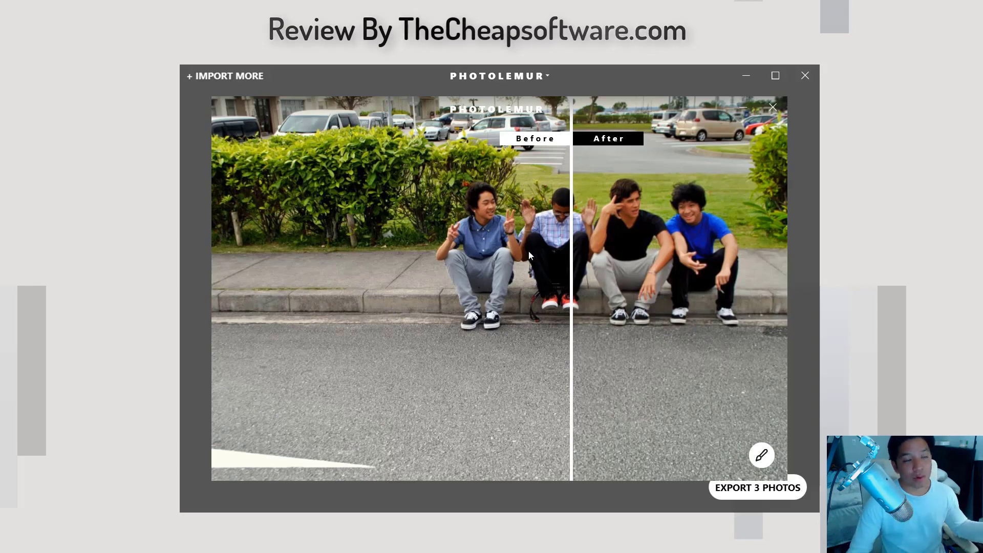
drag(575, 242, 331, 264)
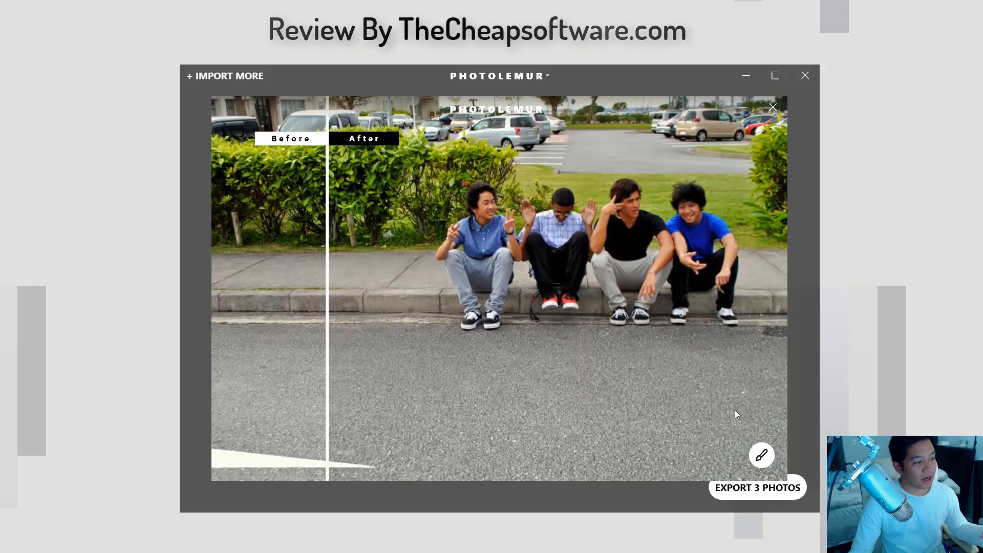
Drag the group photo's Original–Boost slider toward Original and show only the enhanced version
click(755, 456)
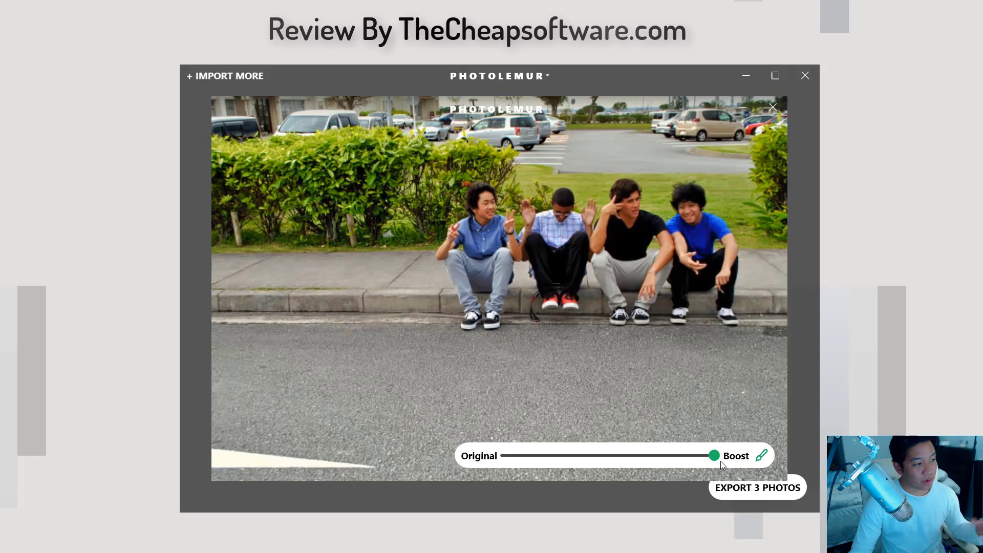
drag(711, 450, 536, 459)
click(497, 269)
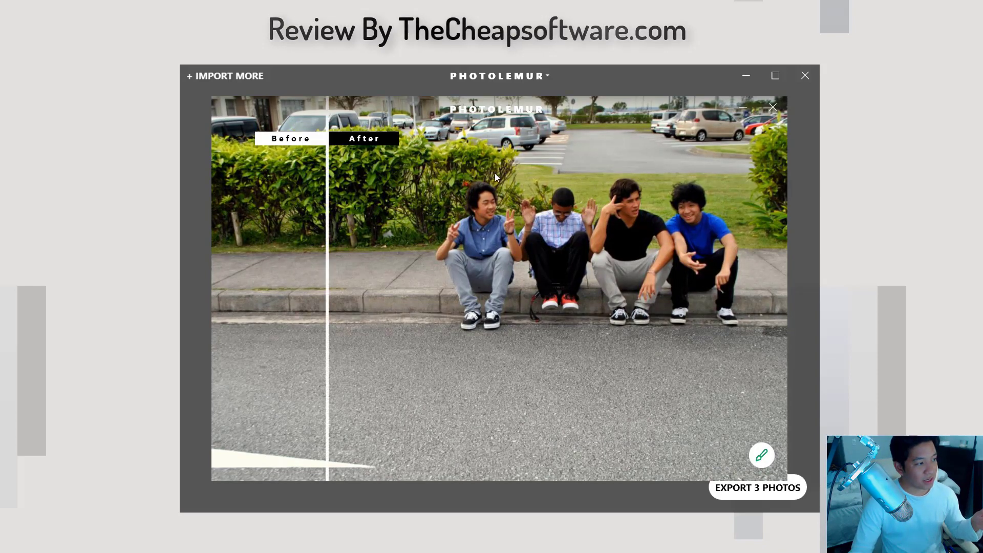
drag(318, 249, 204, 266)
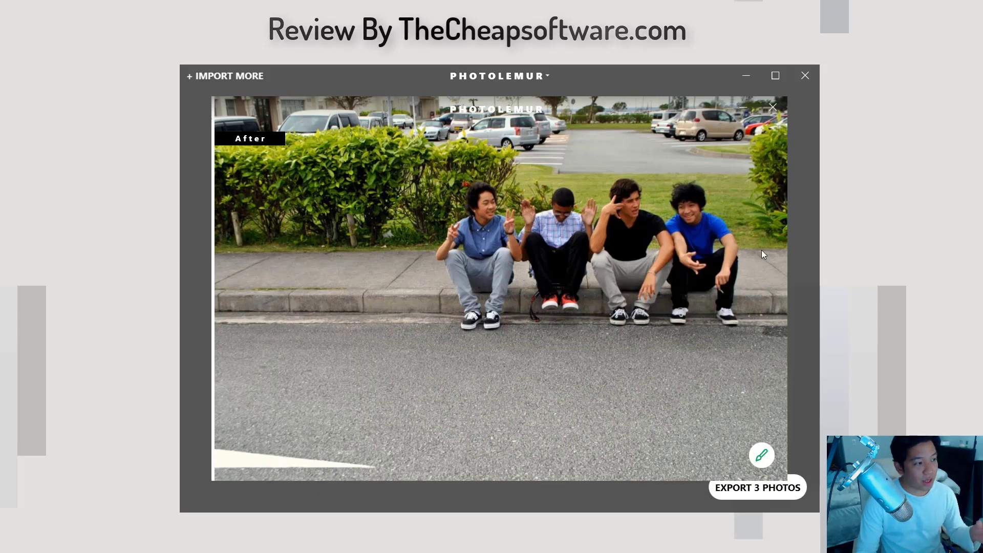
Recheck the enhancement strength, then close the preview to return to the three-photo grid
click(772, 455)
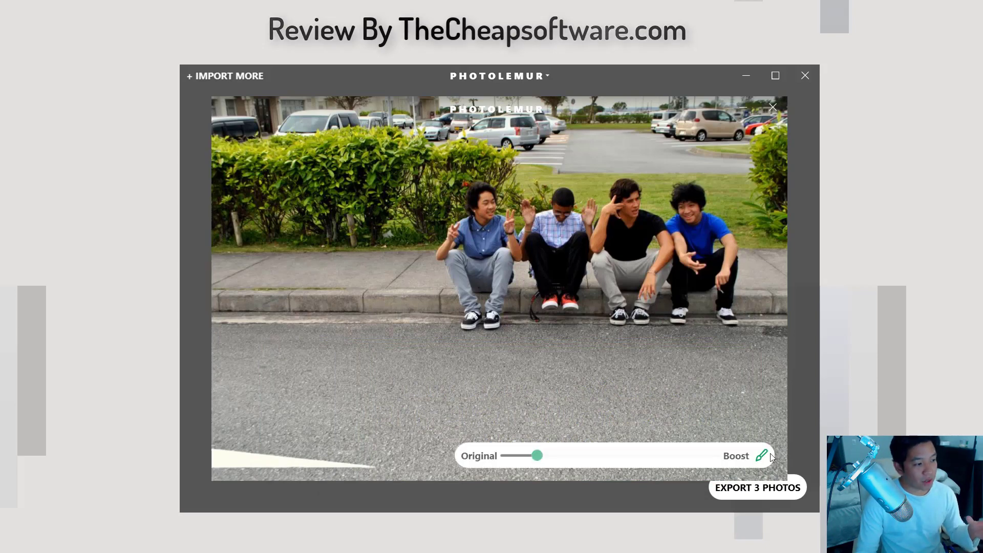
click(719, 294)
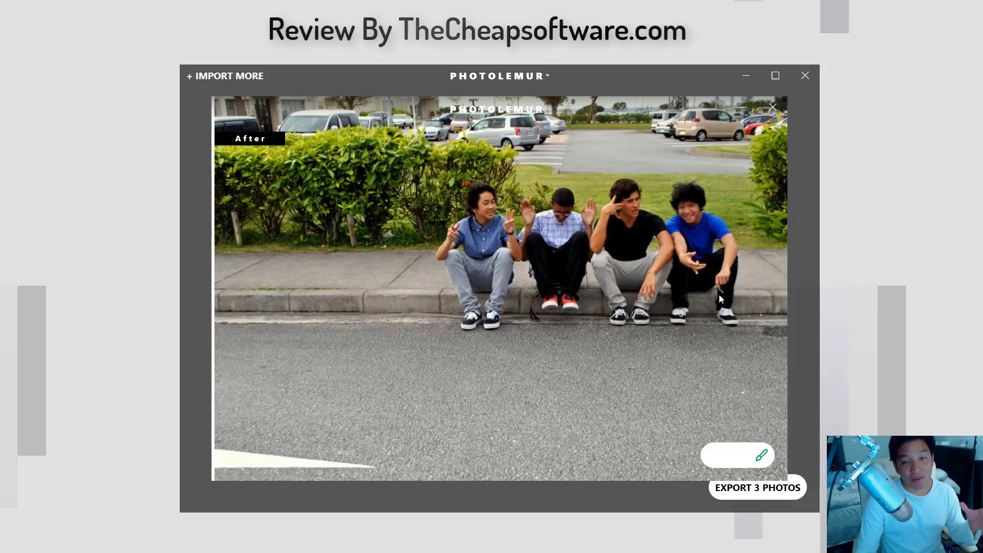
click(774, 108)
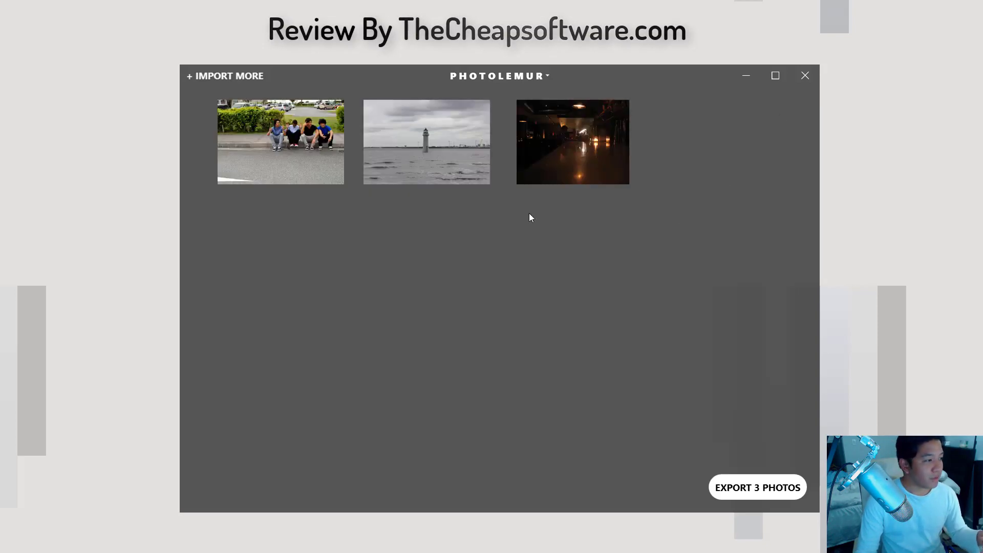
Open the lighthouse photo, split it into before and after halves, then close the preview
click(414, 167)
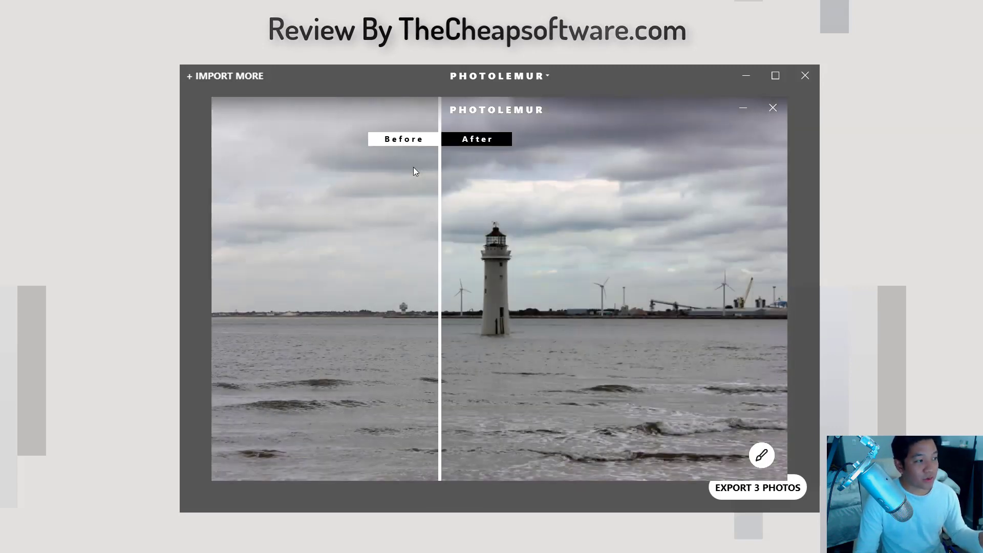
drag(439, 174, 212, 204)
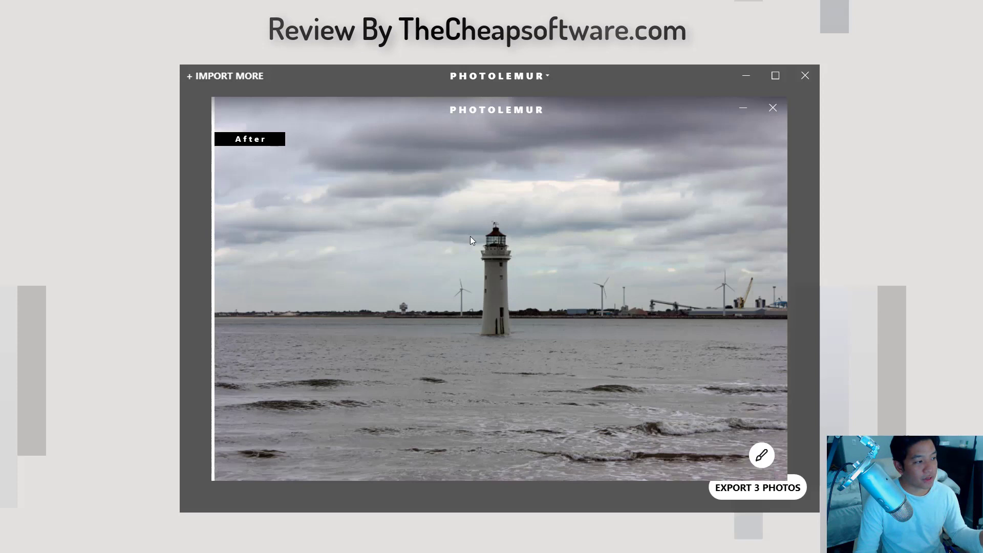
drag(218, 256, 395, 271)
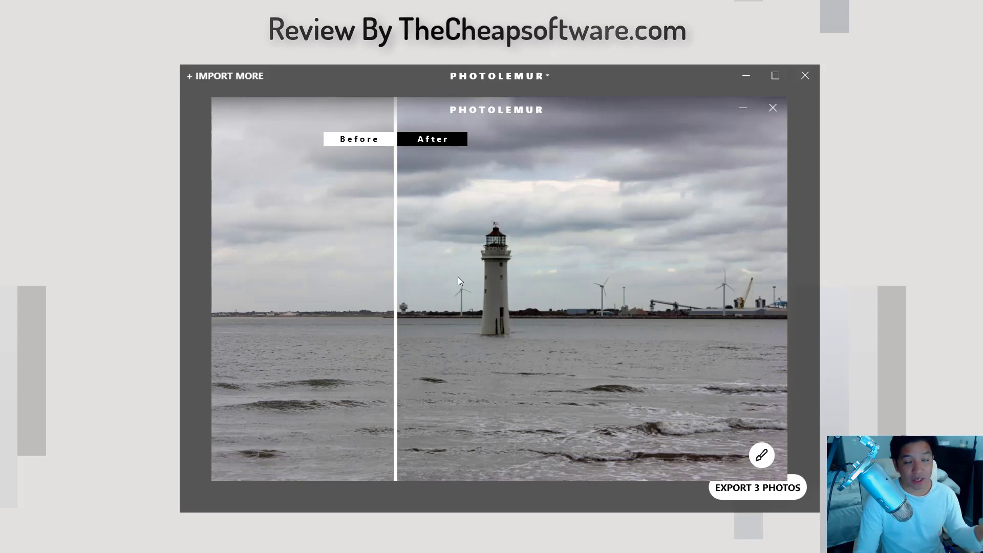
click(773, 107)
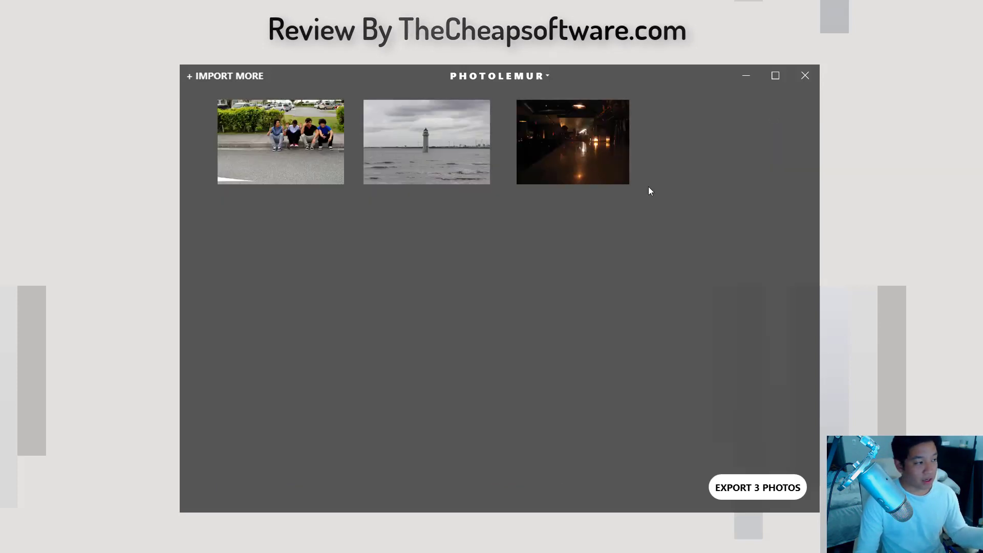
Open the dark bar photo, sweep the divider to each edge comparing original and brightened, then close it
click(562, 164)
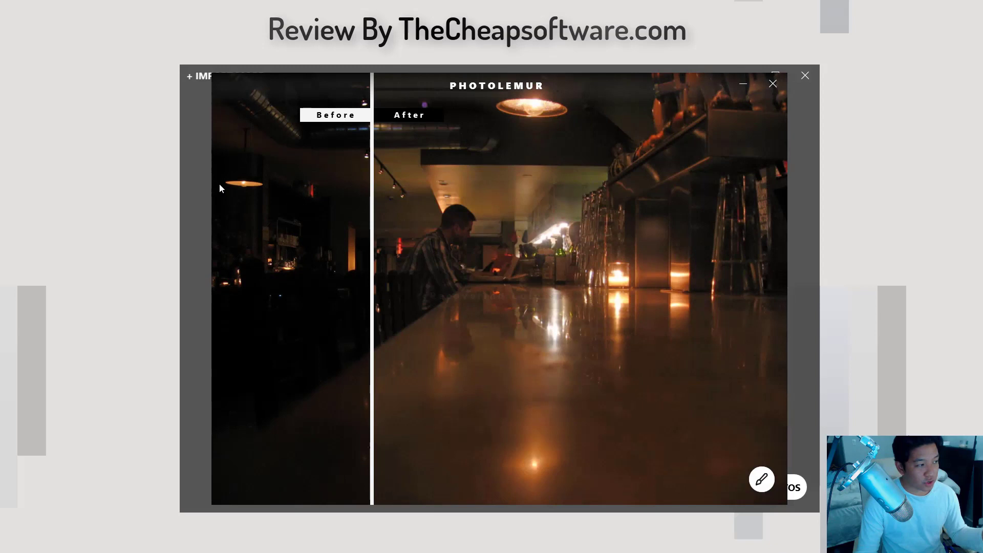
drag(432, 241, 896, 262)
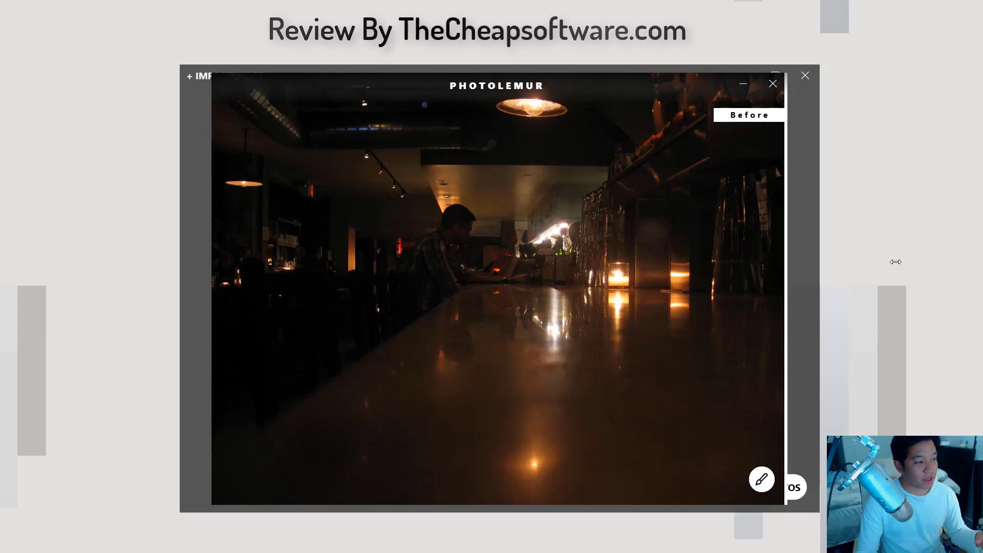
drag(777, 251, 112, 238)
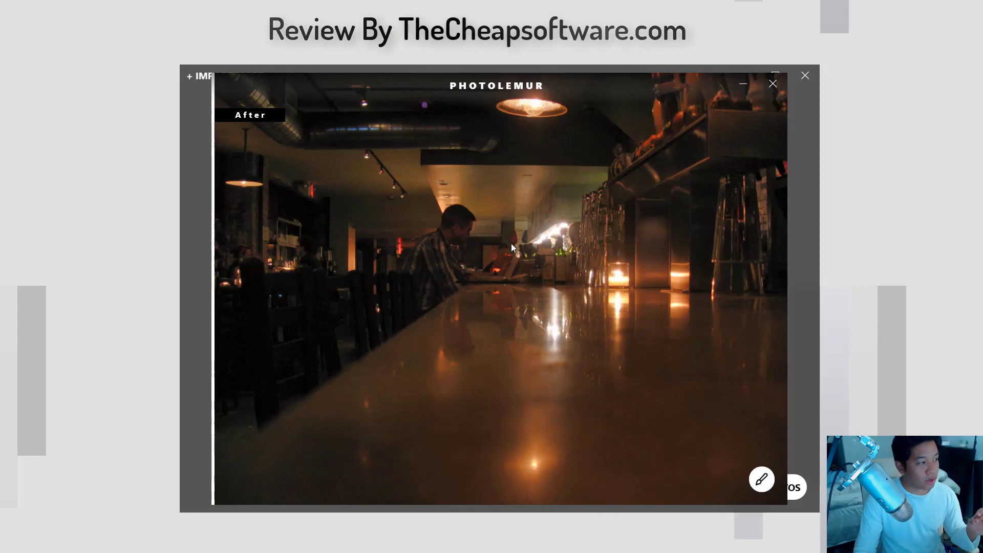
drag(254, 218, 215, 217)
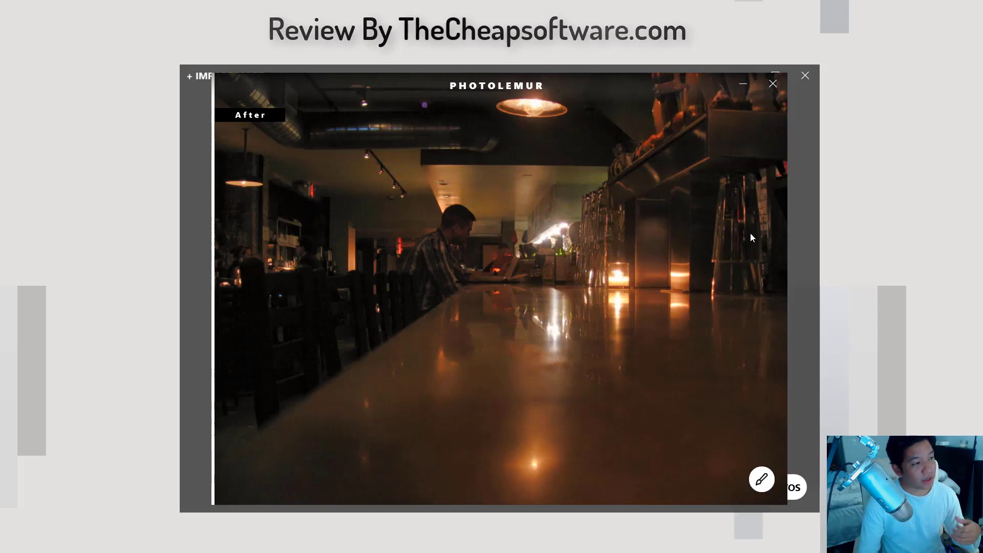
click(773, 83)
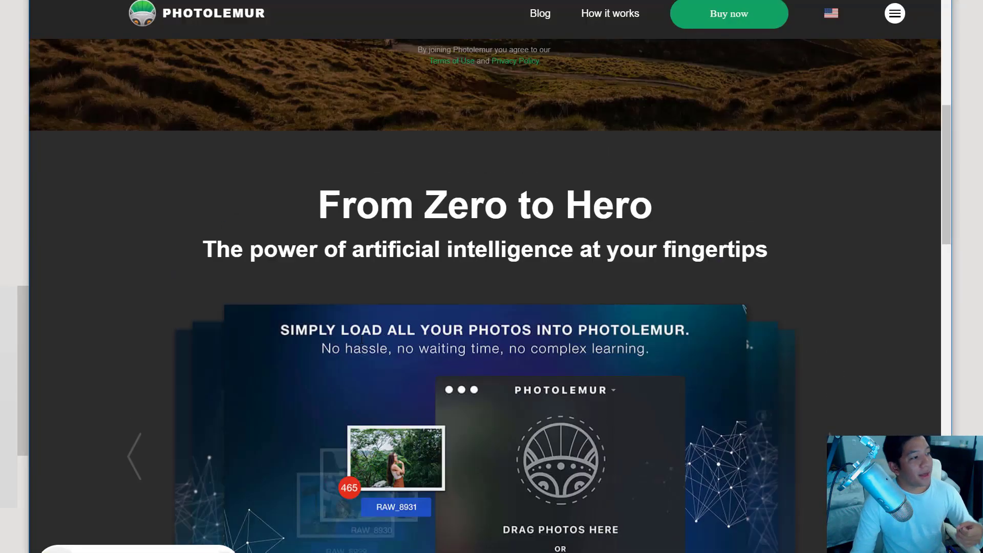
Scroll up to the Photolemur 2.3 Phoenix free-download sign-up form in the browser
scroll(360, 342, up, 5)
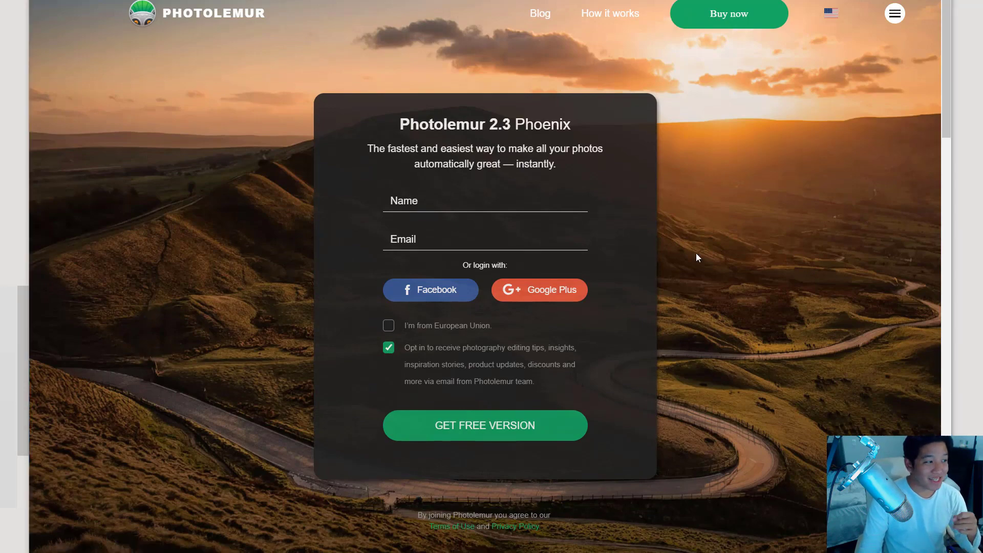
Go to the Buy now page to see the Photolemur 3 preorder family license at $35 instead of $55
scroll(792, 259, down, 15)
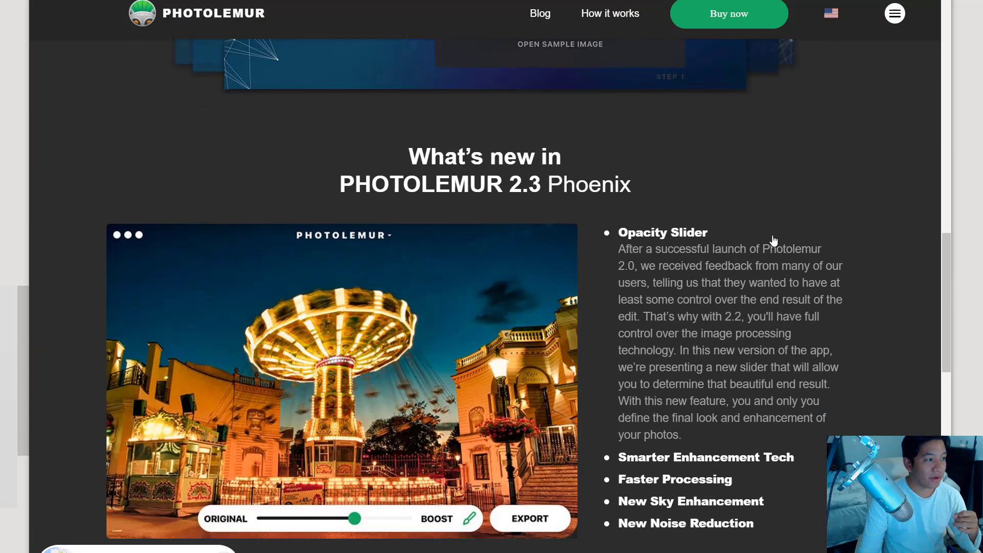
click(751, 17)
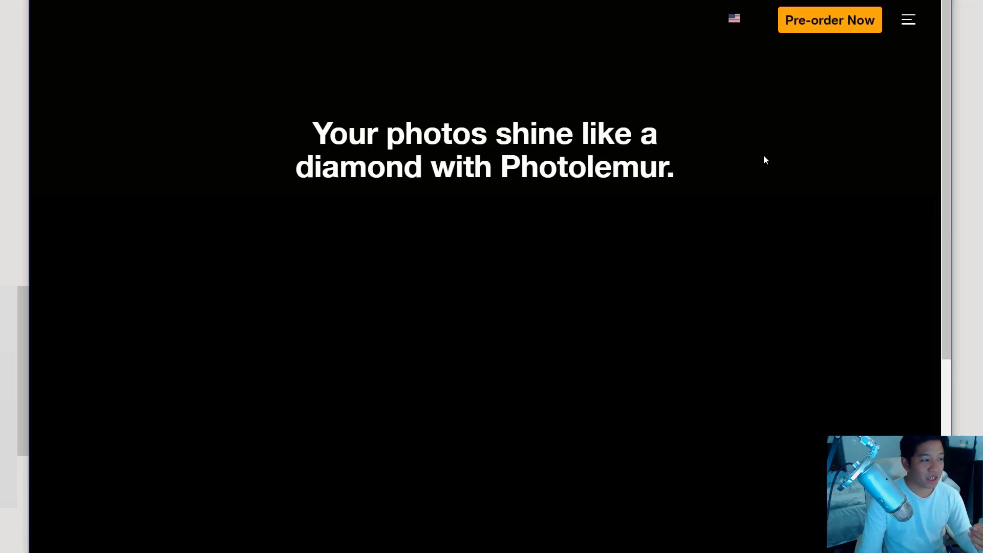
scroll(764, 157, down, 4)
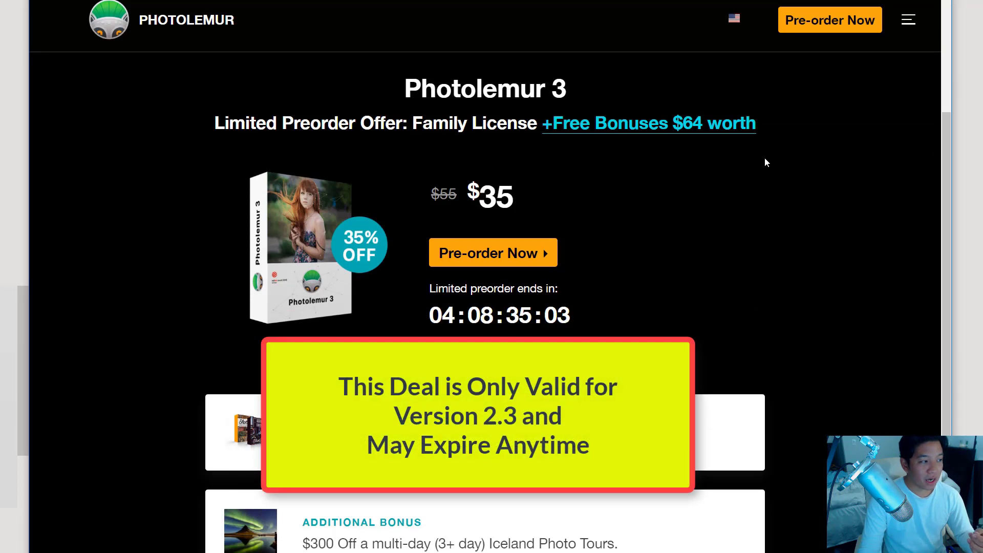